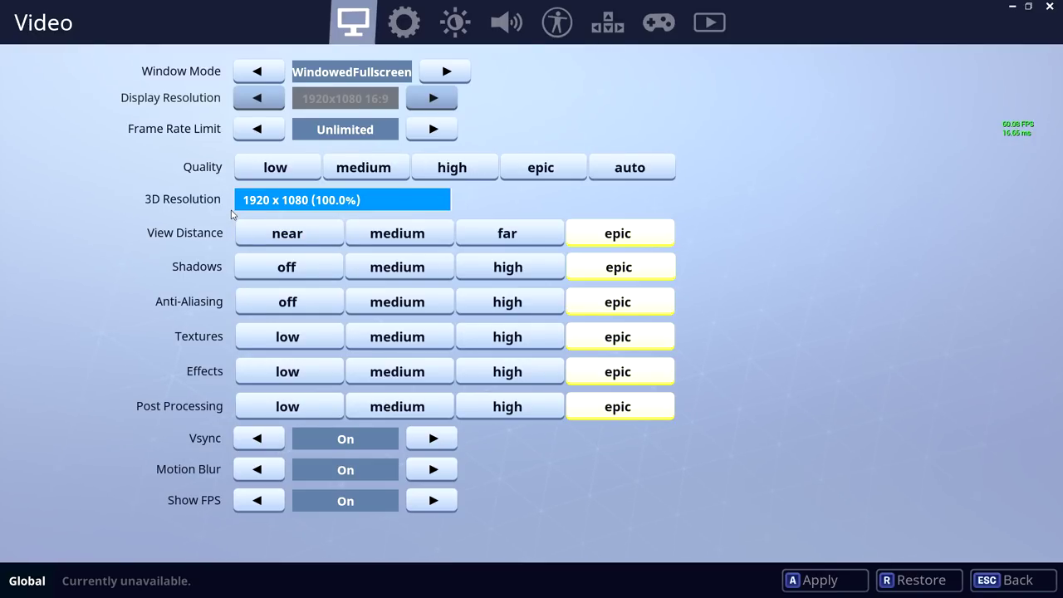
Drag the 3D Resolution slider down to 873 x 491 (45.5%)
left_click(422, 209)
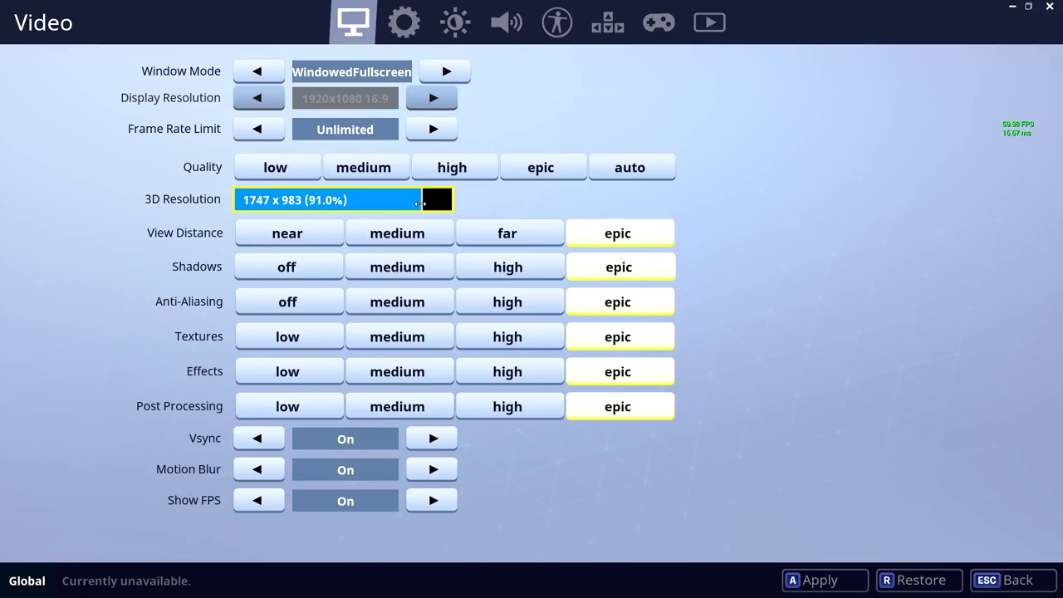
left_click_drag(421, 203, 418, 204)
left_click_drag(424, 200, 340, 200)
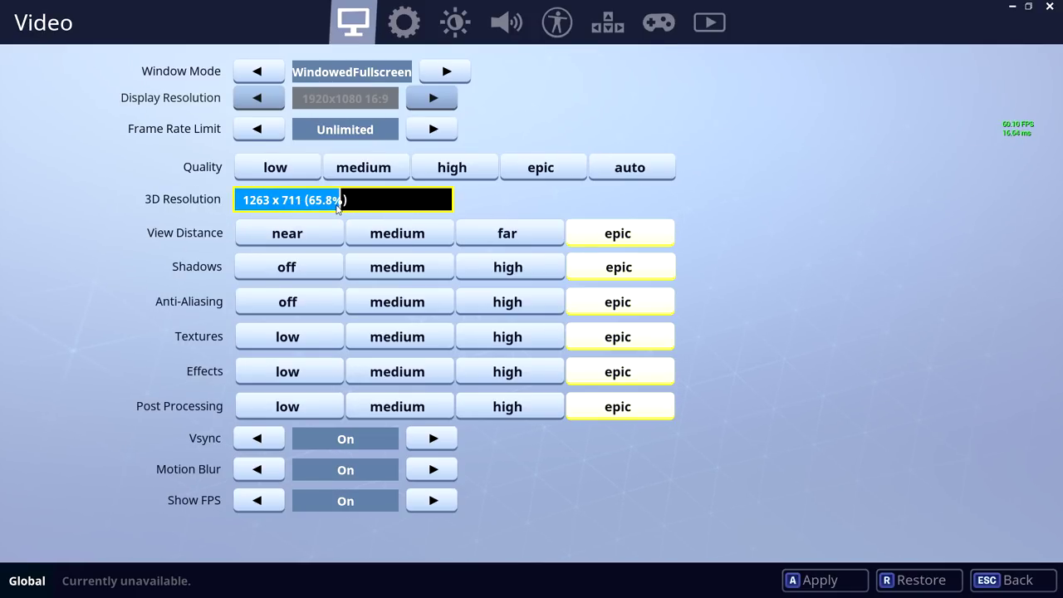
left_click_drag(284, 200, 274, 200)
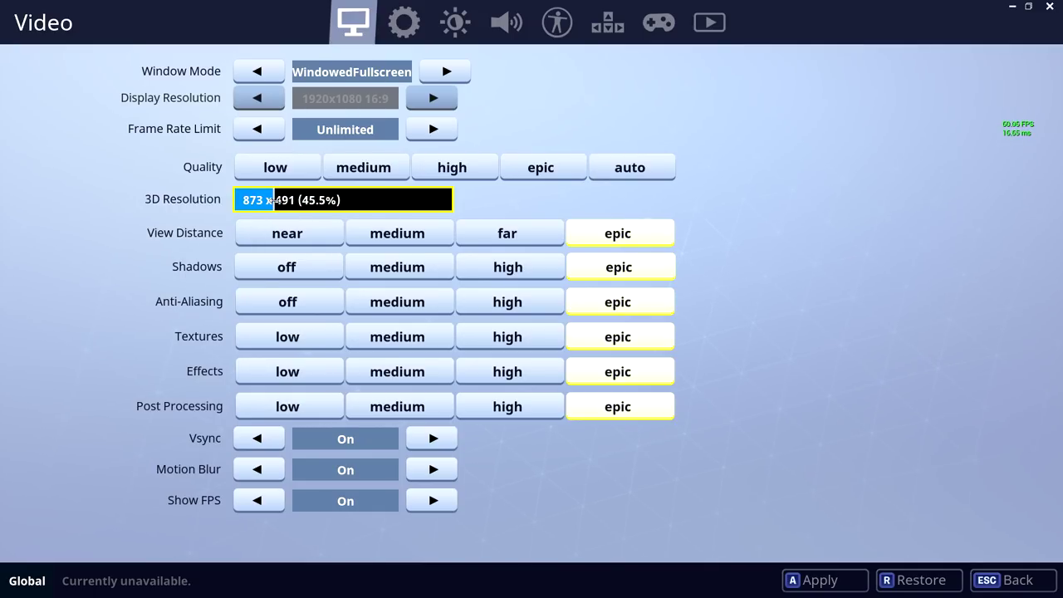
Set View Distance to near, Shadows and Anti-Aliasing off, and Textures, Effects and Post Processing low
left_click(260, 230)
left_click(264, 264)
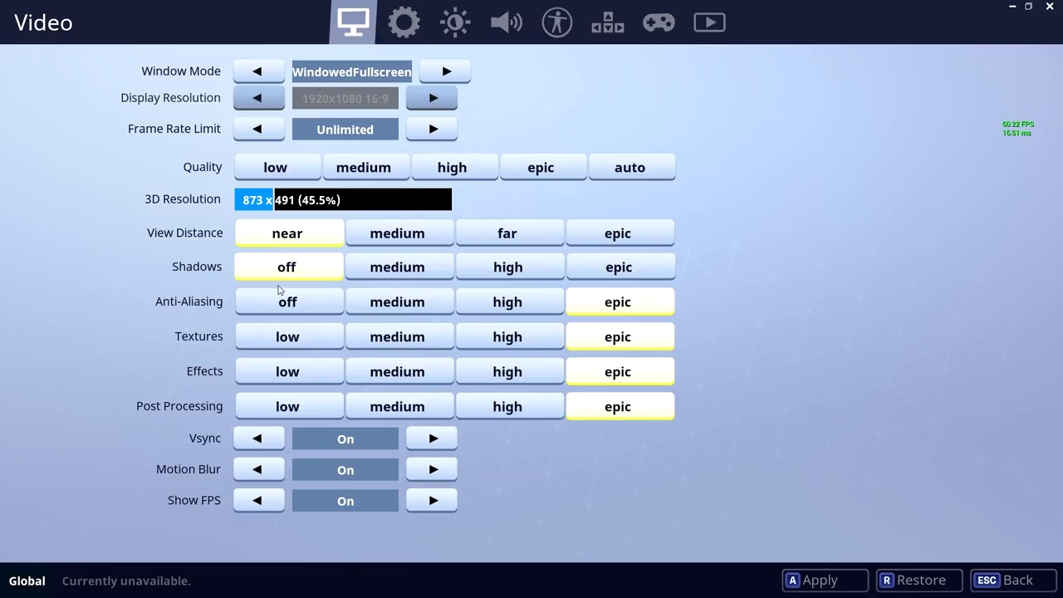
left_click(278, 299)
left_click(286, 339)
left_click(287, 367)
left_click(286, 404)
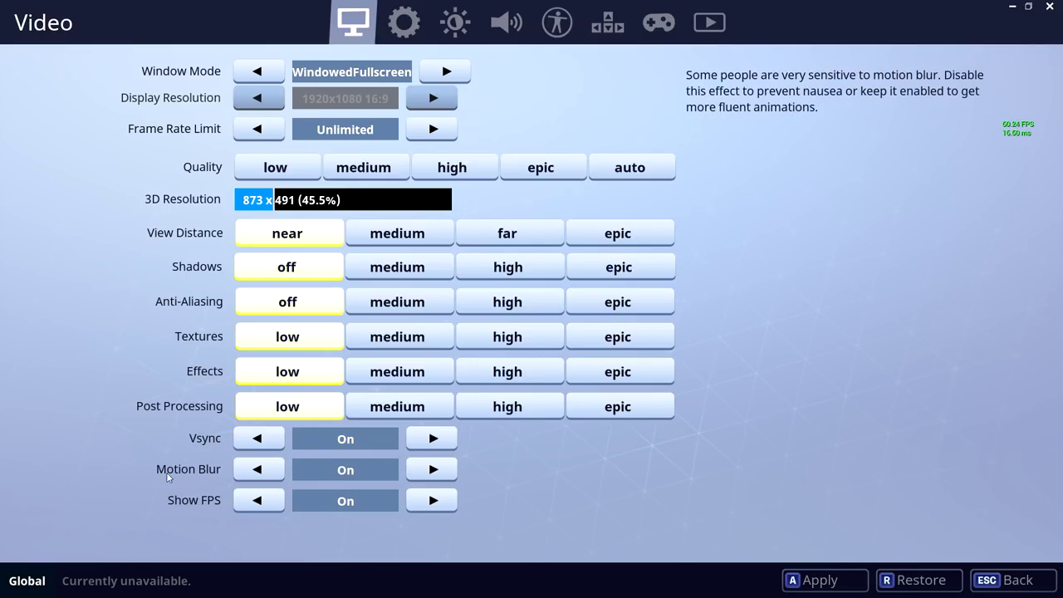
Turn Vsync and Motion Blur off and raise Post Processing and Effects to medium
left_click(257, 438)
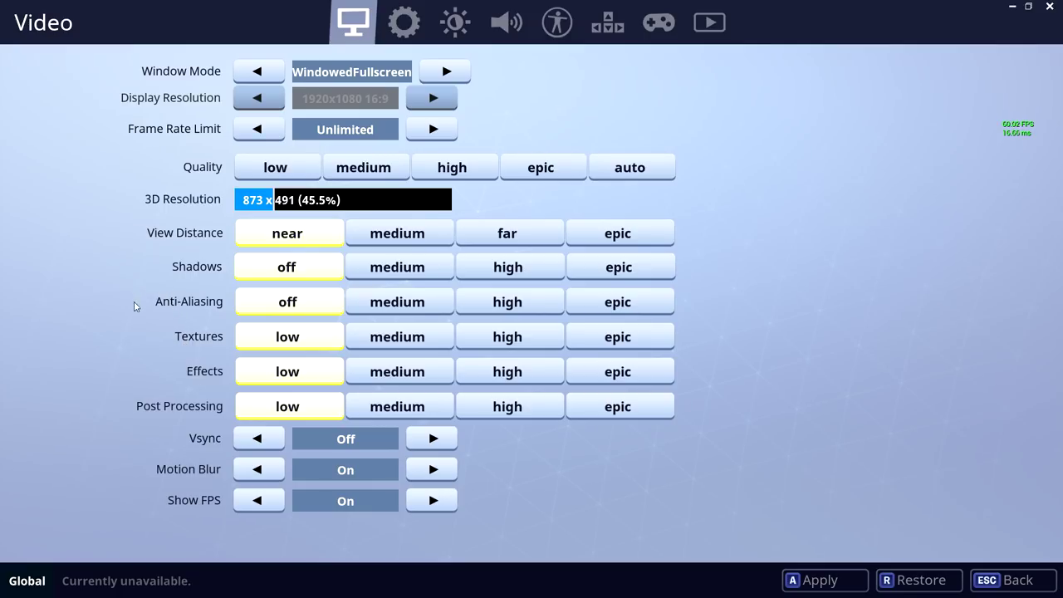
left_click(274, 468)
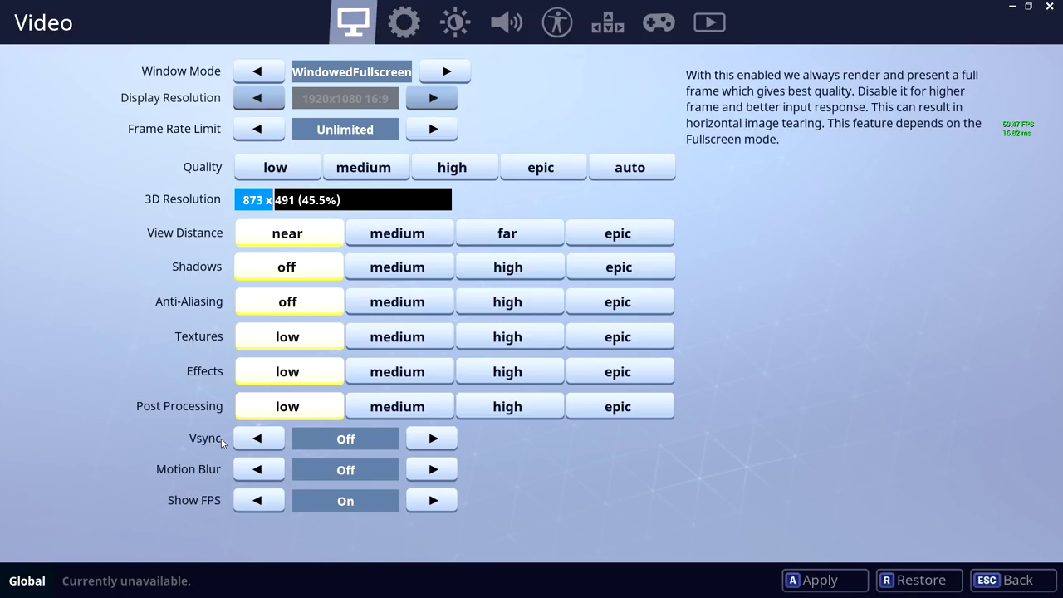
left_click(388, 409)
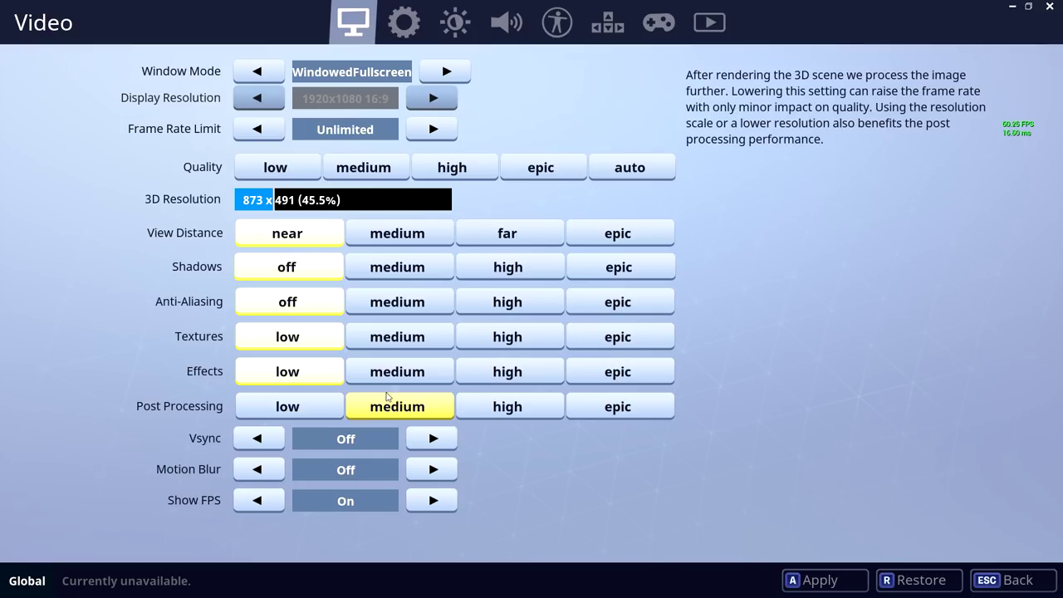
left_click(387, 376)
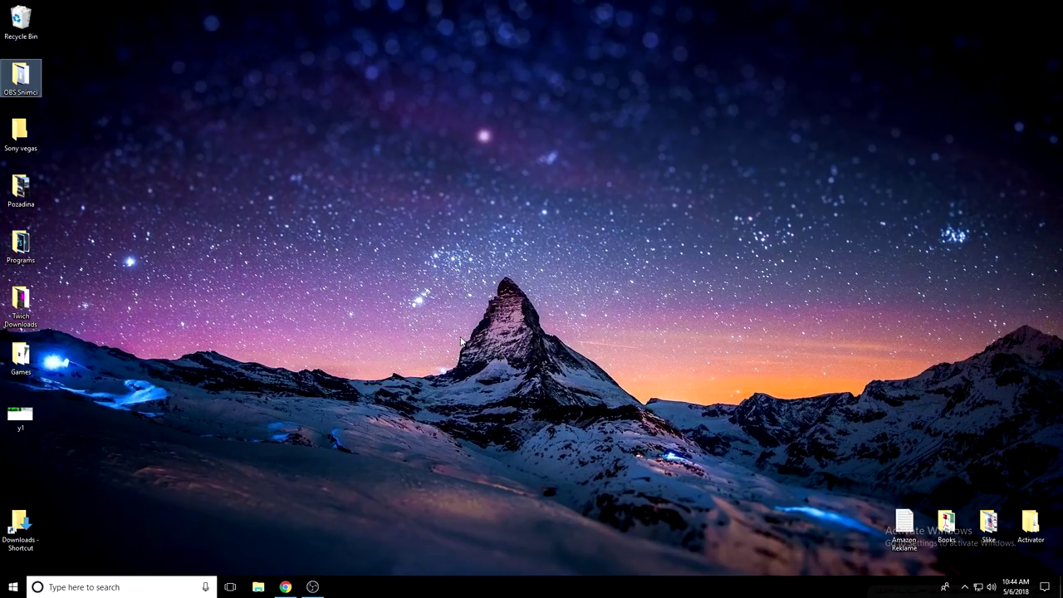
Open Edit power plan from Windows search and return to the High performance plan's settings
left_click(107, 587)
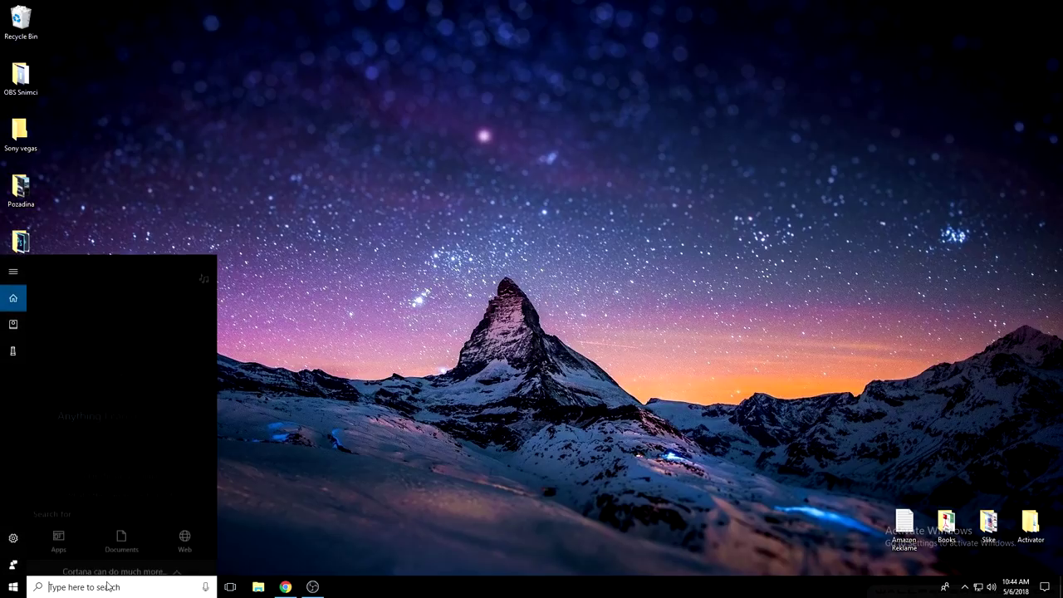
type("p")
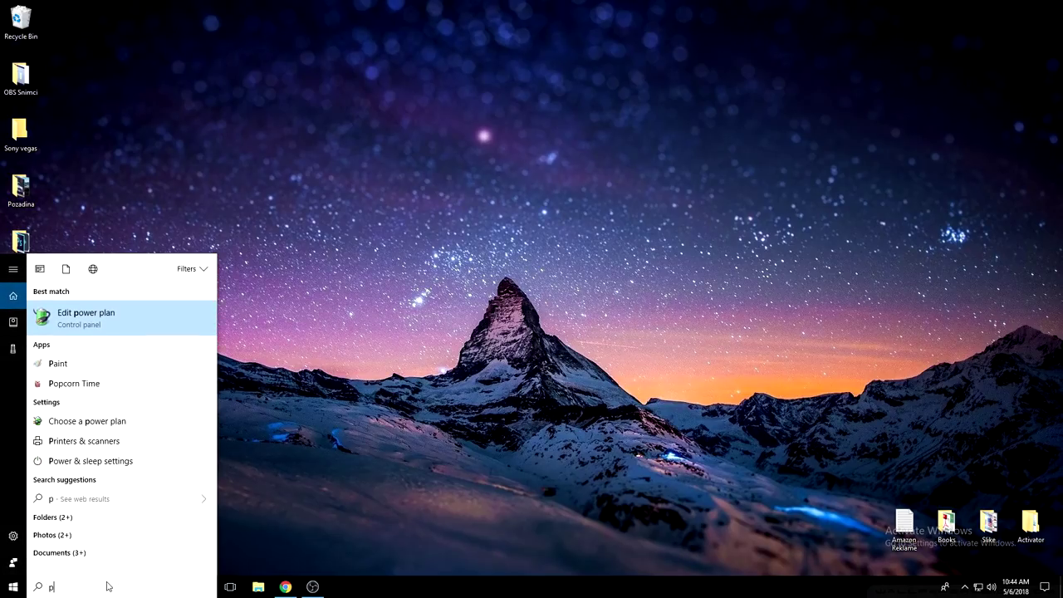
left_click(77, 323)
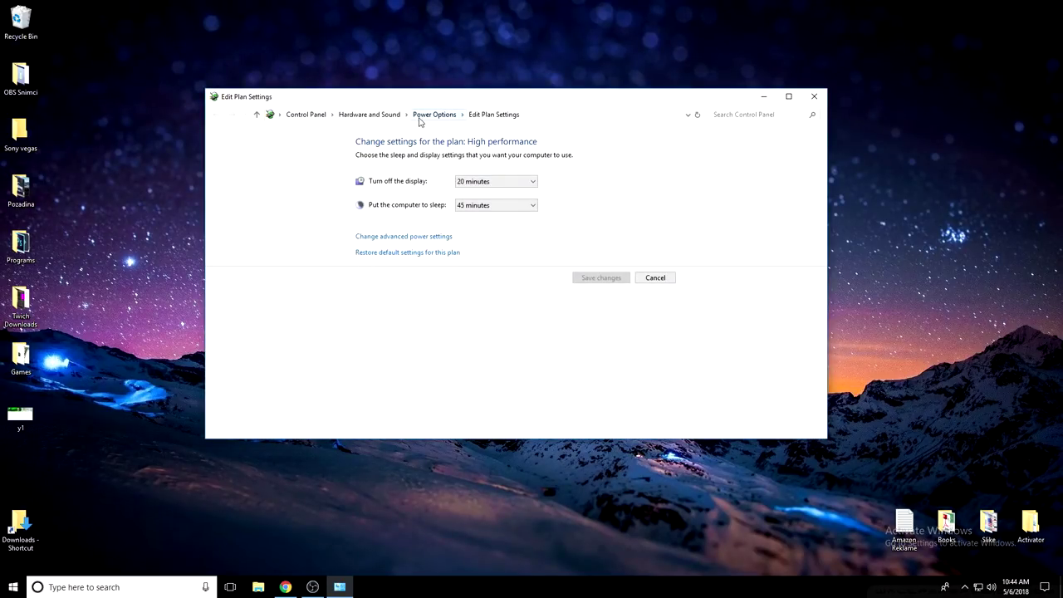
left_click(432, 116)
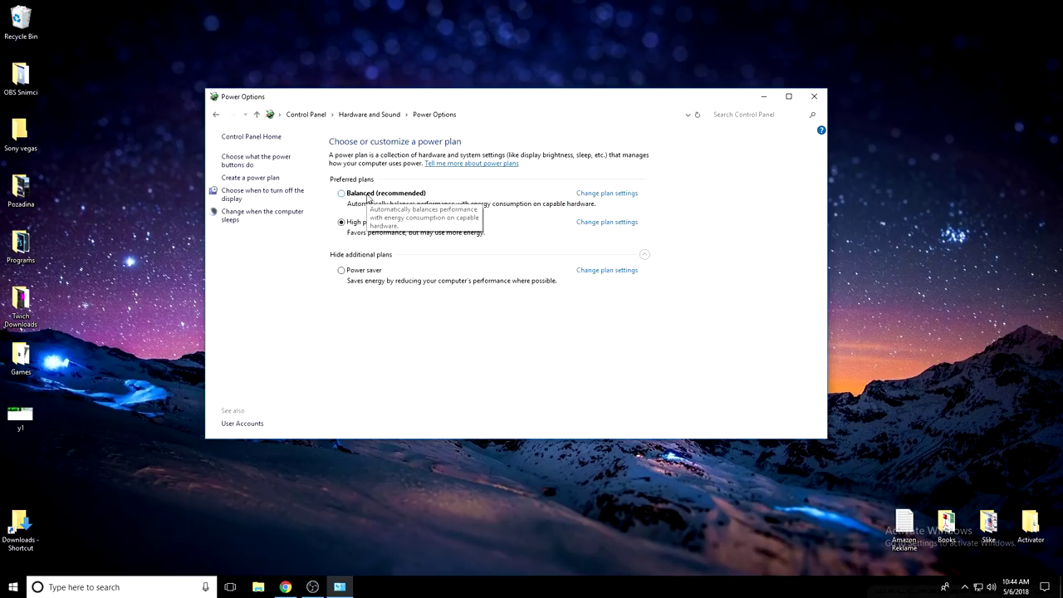
left_click(217, 116)
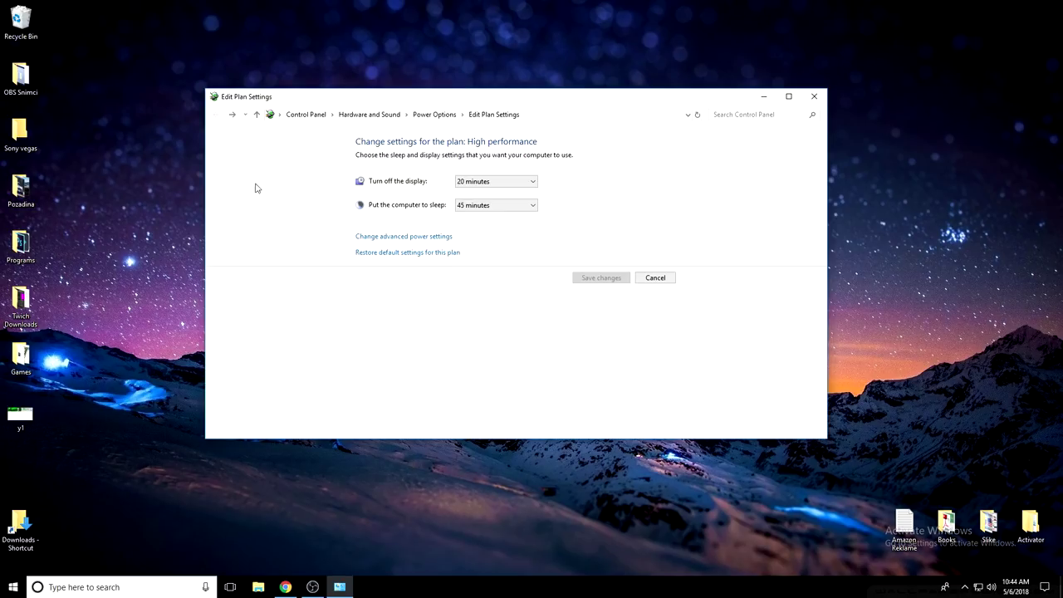
Open the advanced power settings and check that Turn off hard disk after is 0 minutes
left_click(403, 237)
left_click_drag(264, 144, 462, 184)
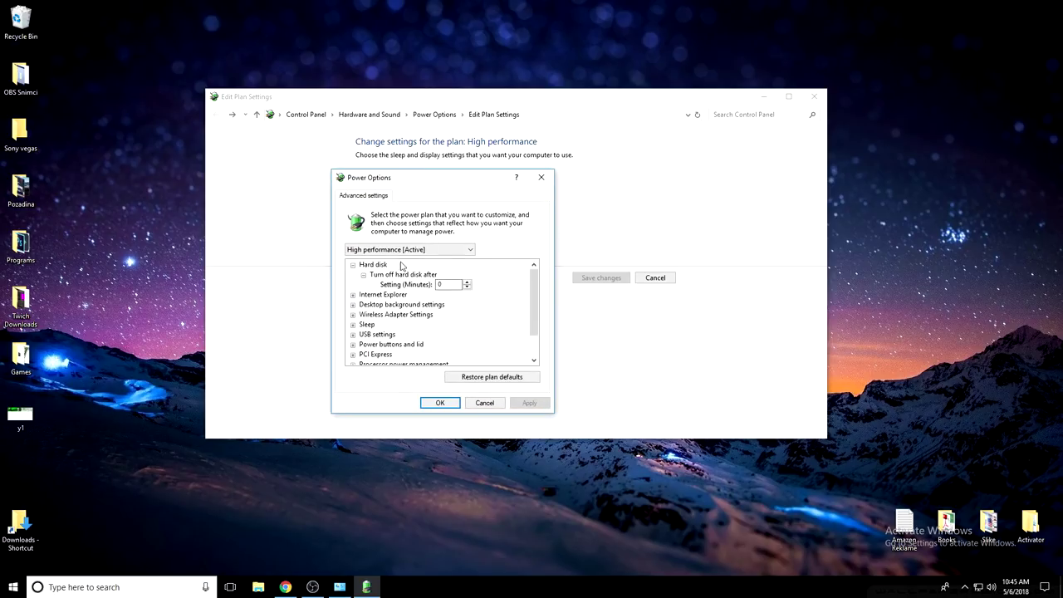
left_click(375, 265)
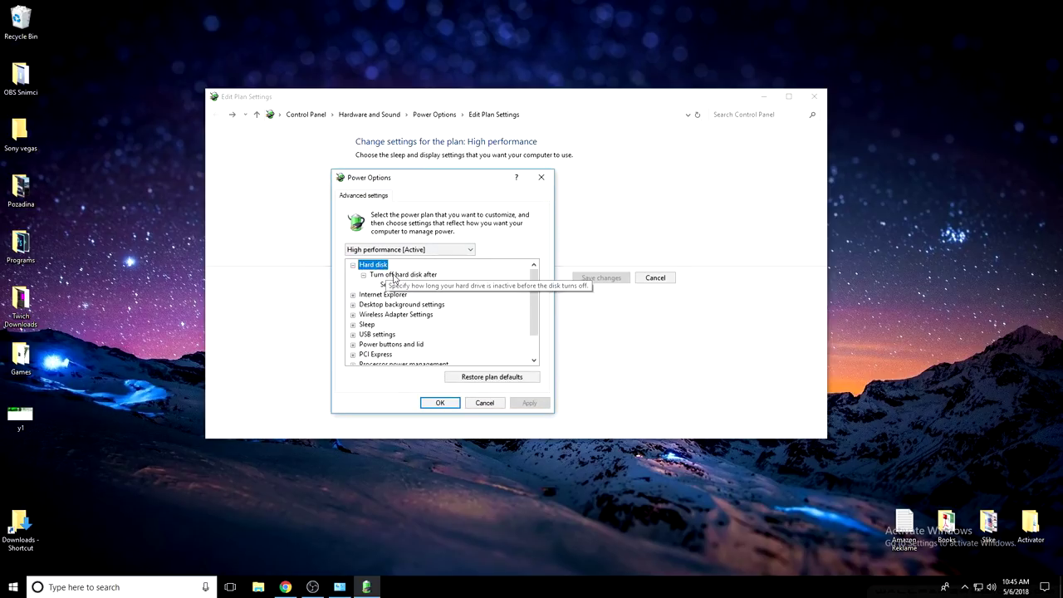
key("Down")
key("Down")
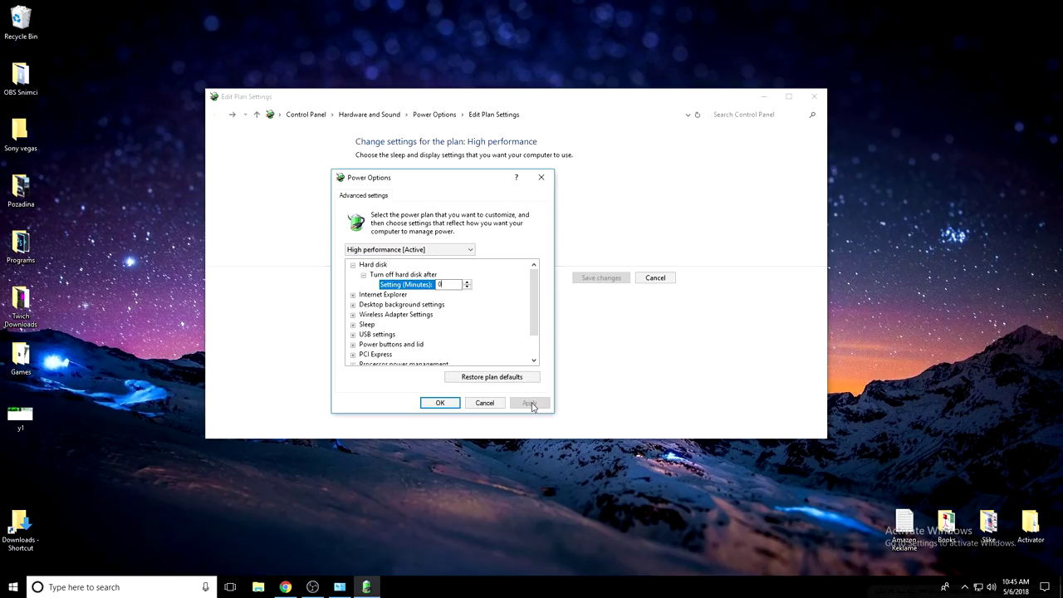
scroll(440, 324, "down", 2)
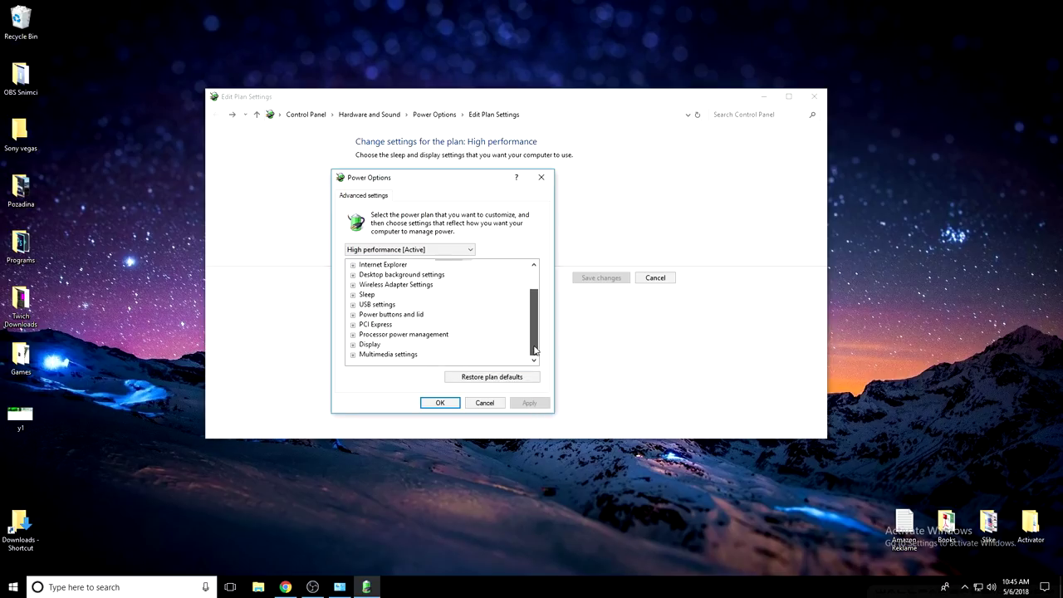
Edit the Minimum processor state percentage under Processor power management, then apply and confirm with OK
left_click(353, 334)
left_click(364, 315)
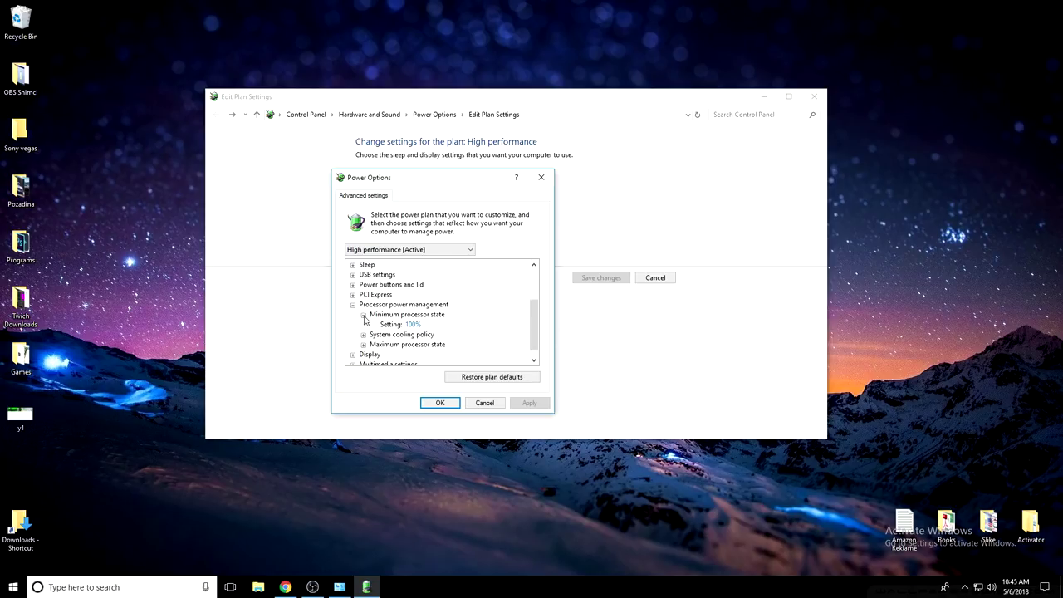
left_click(363, 344)
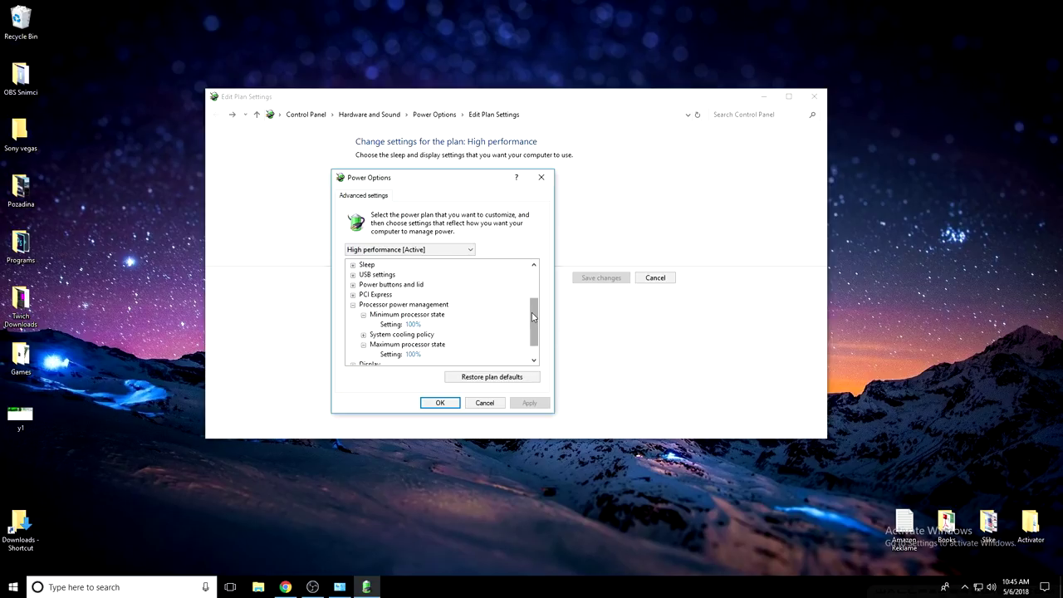
left_click(433, 323)
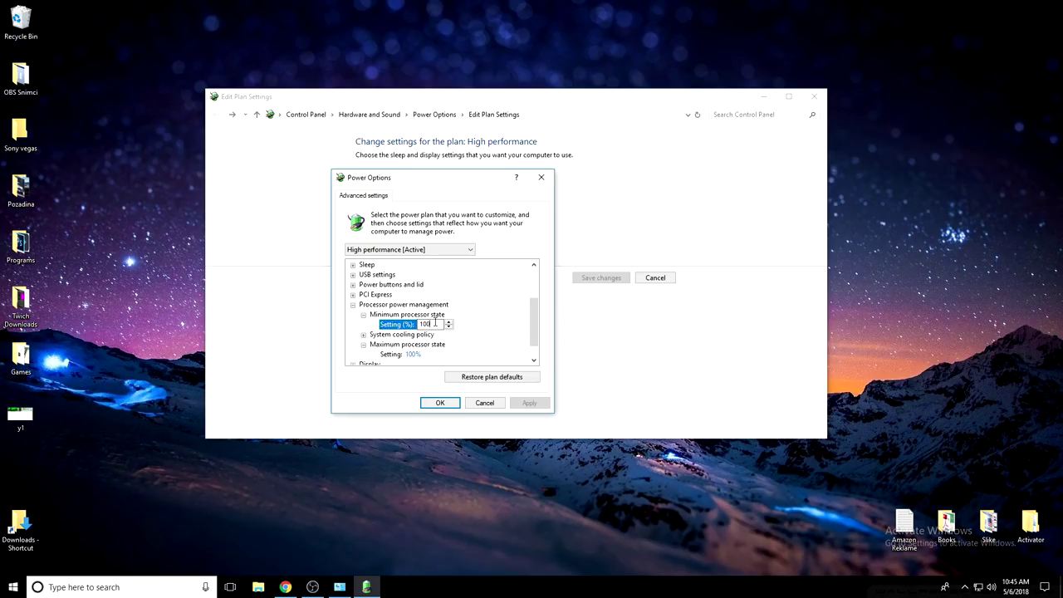
key("BackSpace")
left_click(529, 403)
left_click(440, 403)
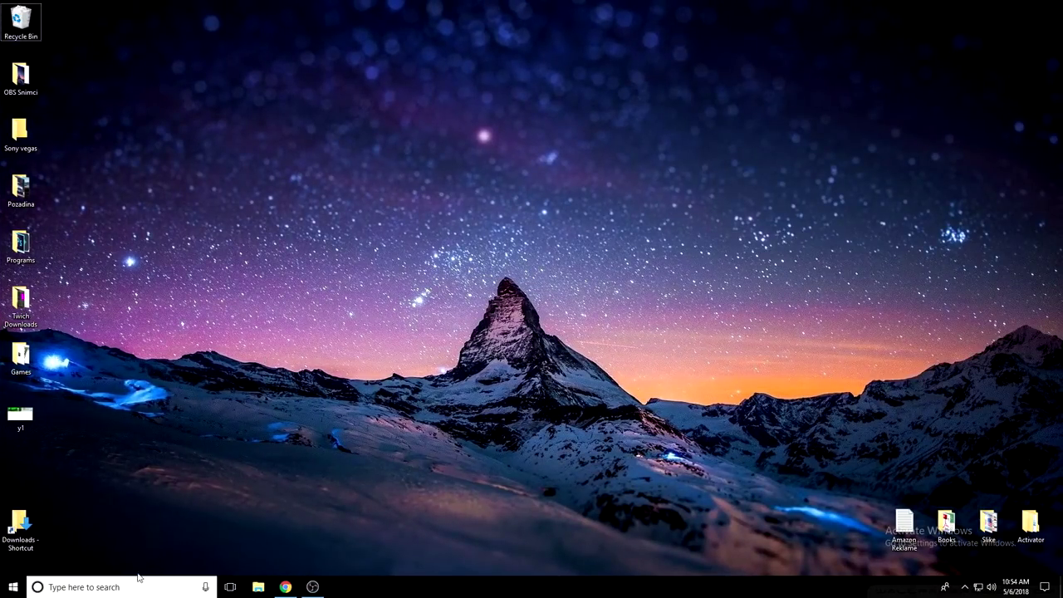
Search 'this' and open Properties for This PC to show the System page
left_click(137, 584)
type("thi")
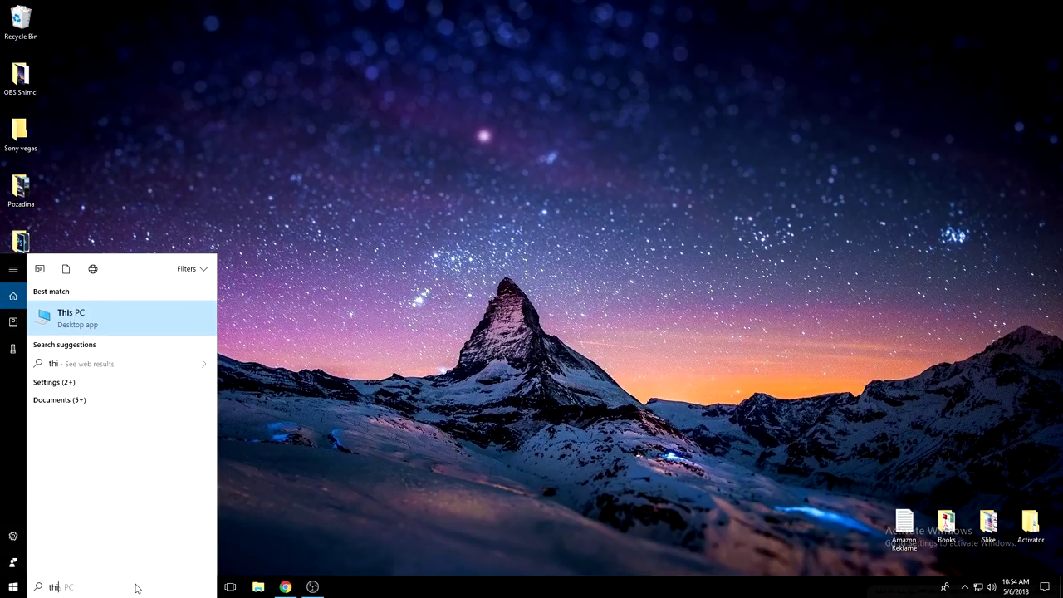
type("s")
right_click(88, 320)
left_click(78, 415)
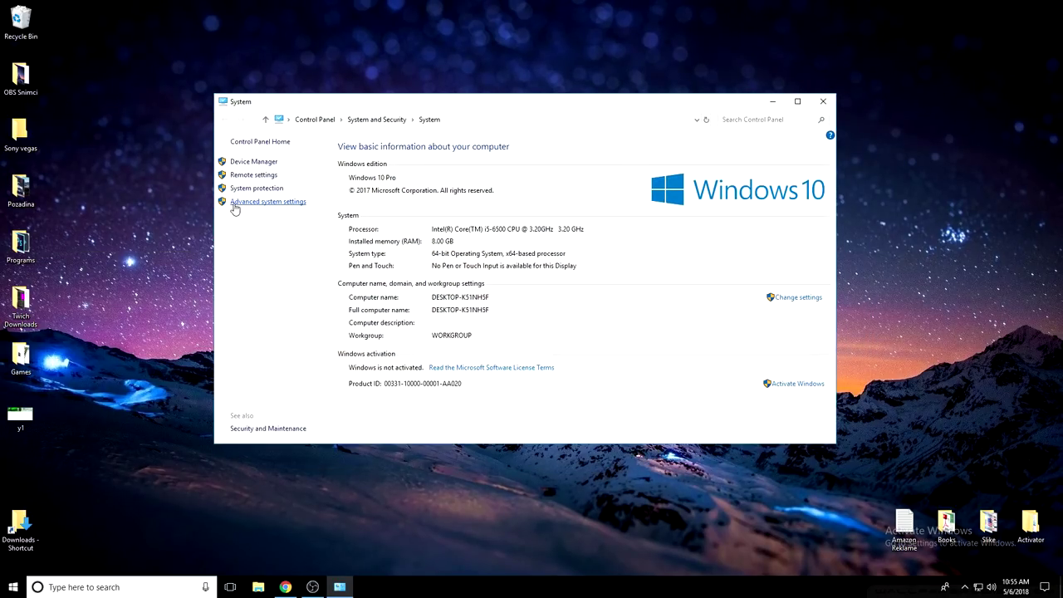
Open Advanced system settings and the Performance Options for visual effects
left_click(285, 208)
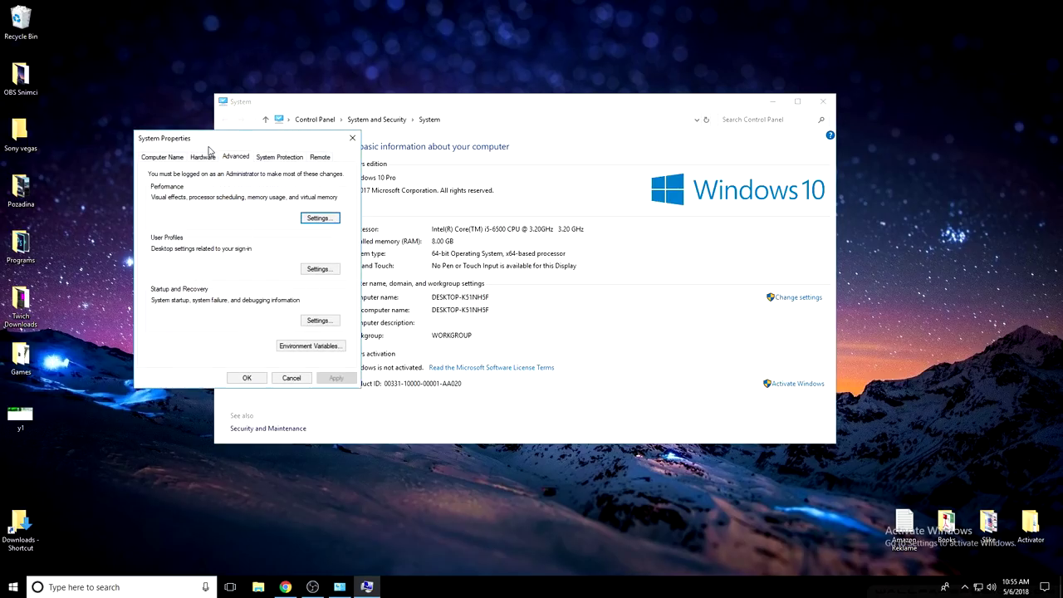
left_click_drag(244, 142, 387, 150)
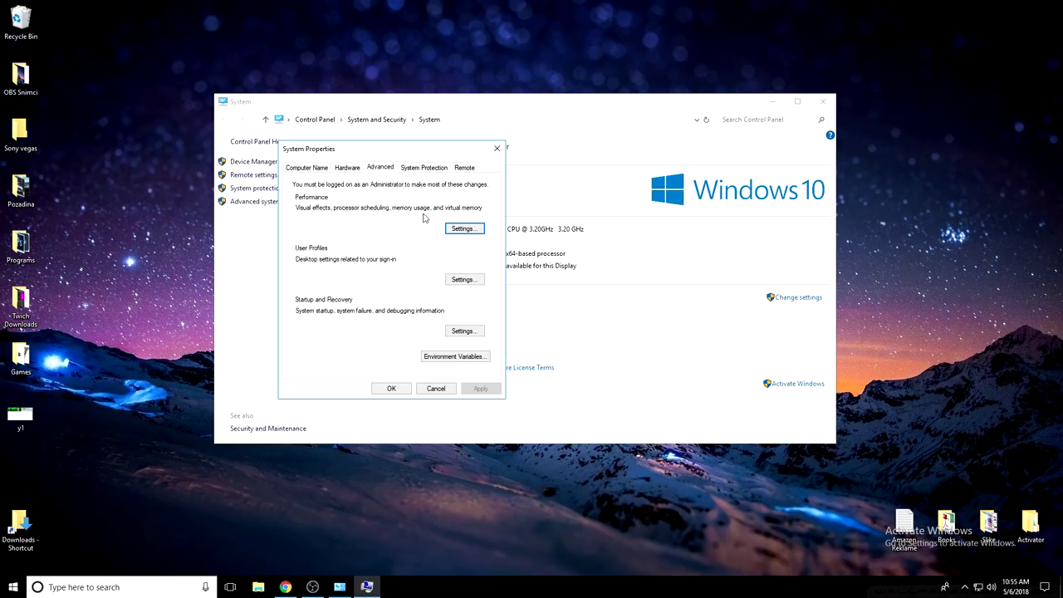
left_click(474, 231)
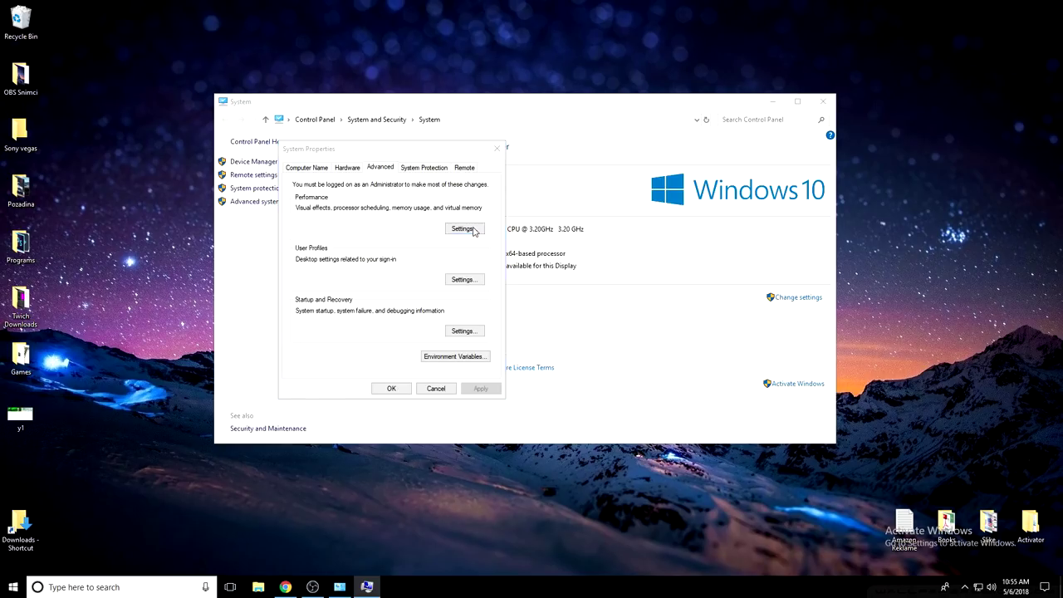
left_click_drag(433, 198, 476, 173)
Untick every visual effect, from window animations and Peek to font smoothing and icon shadows
left_click(359, 277)
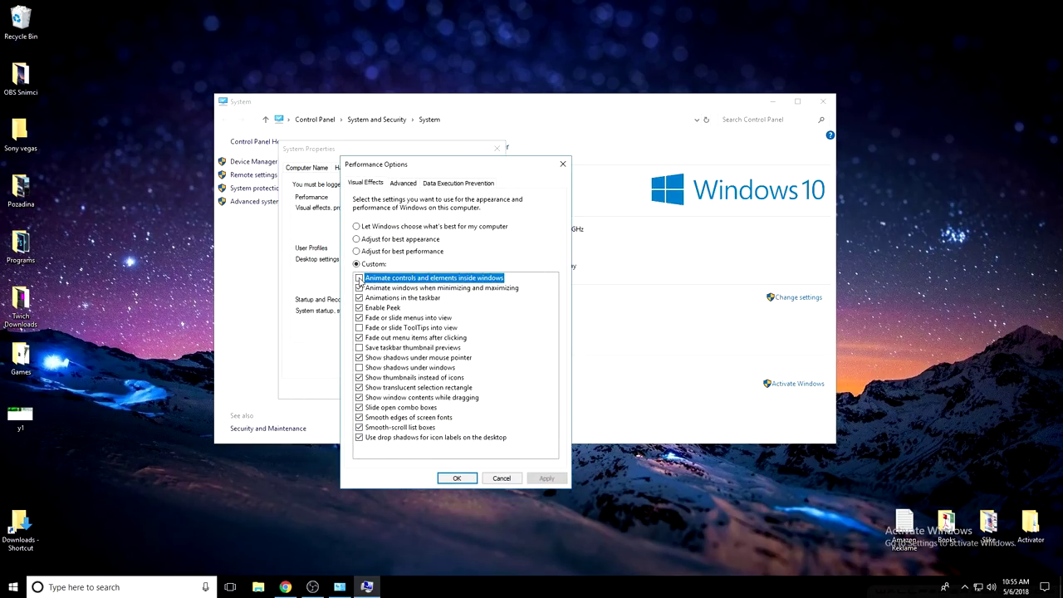
left_click(359, 288)
left_click(359, 297)
left_click(359, 307)
left_click(359, 317)
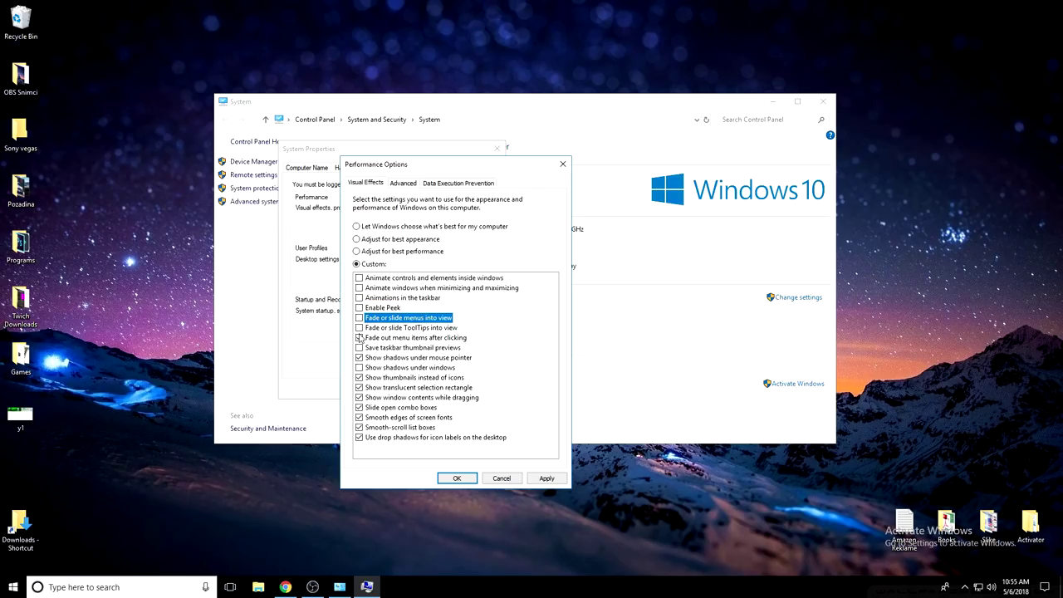
left_click(359, 337)
left_click(359, 358)
left_click(359, 377)
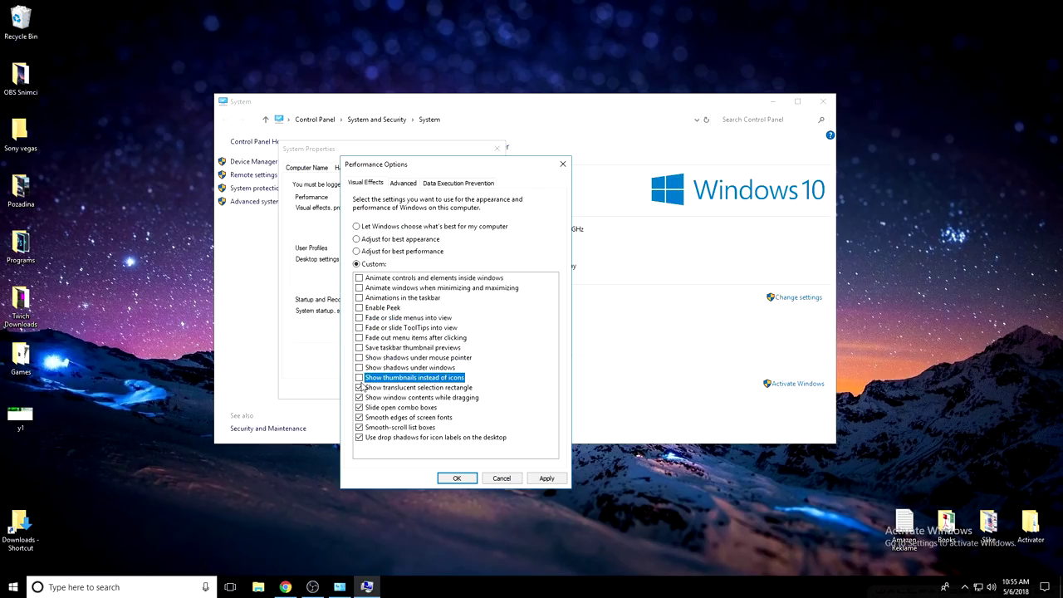
left_click(358, 387)
left_click(359, 397)
left_click(359, 417)
left_click(358, 407)
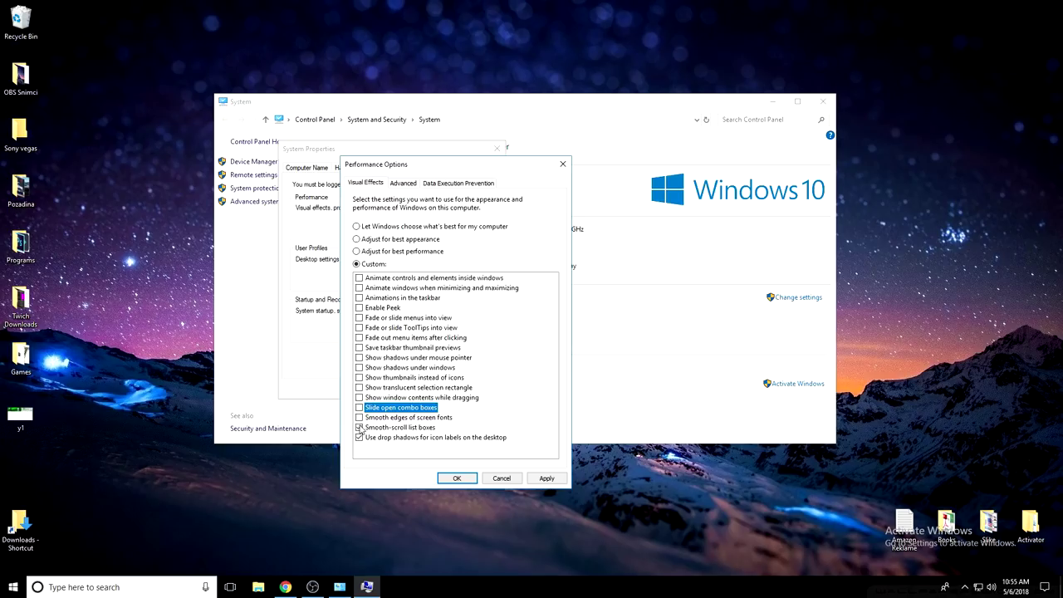
left_click(359, 427)
left_click(359, 437)
Apply and confirm the visual effects changes, then close System Properties and the System window
left_click(547, 479)
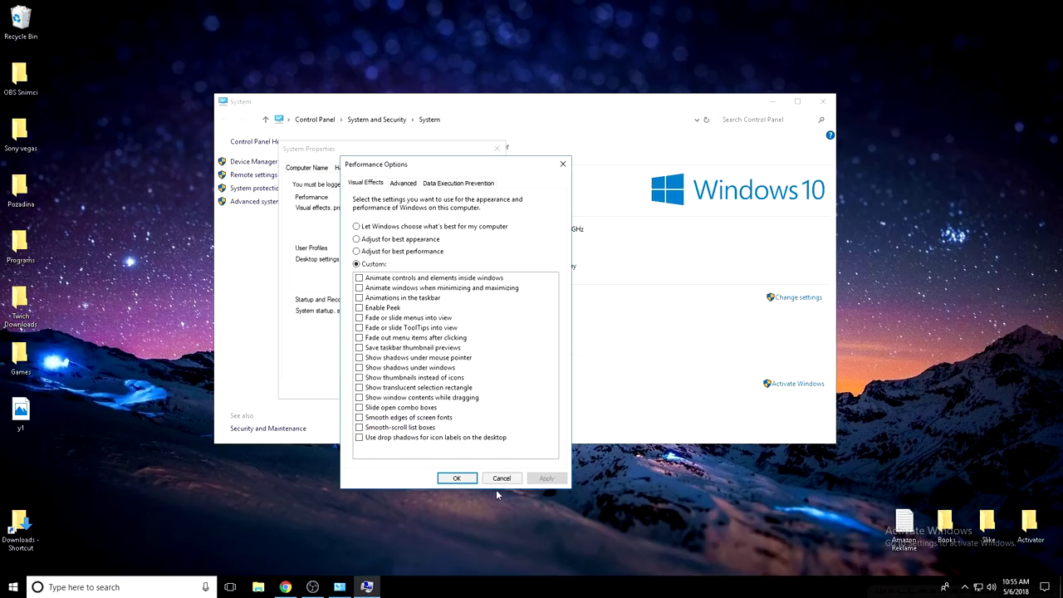
left_click(457, 478)
left_click(495, 149)
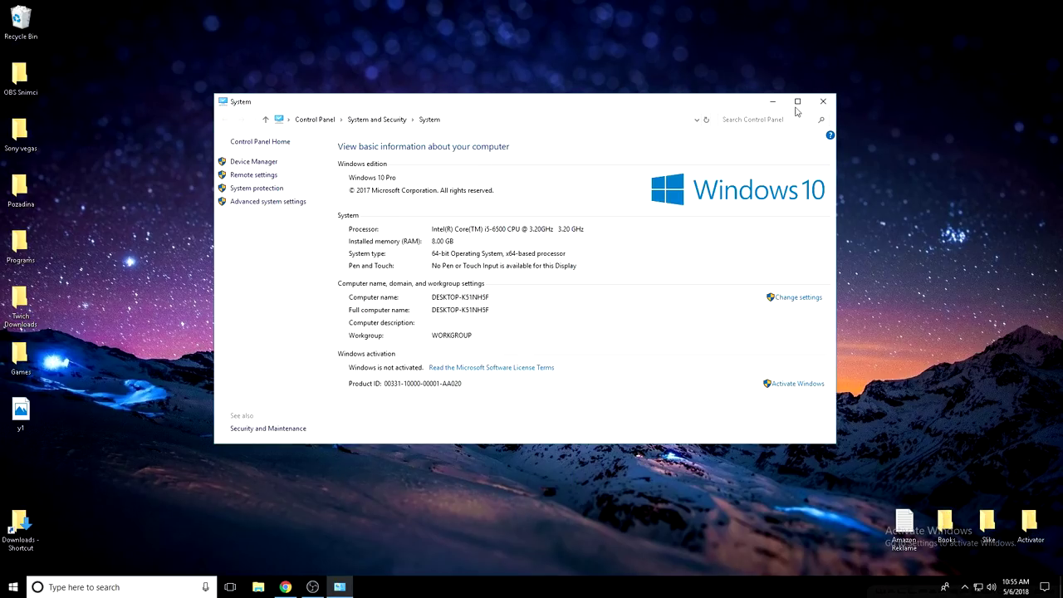
left_click(820, 103)
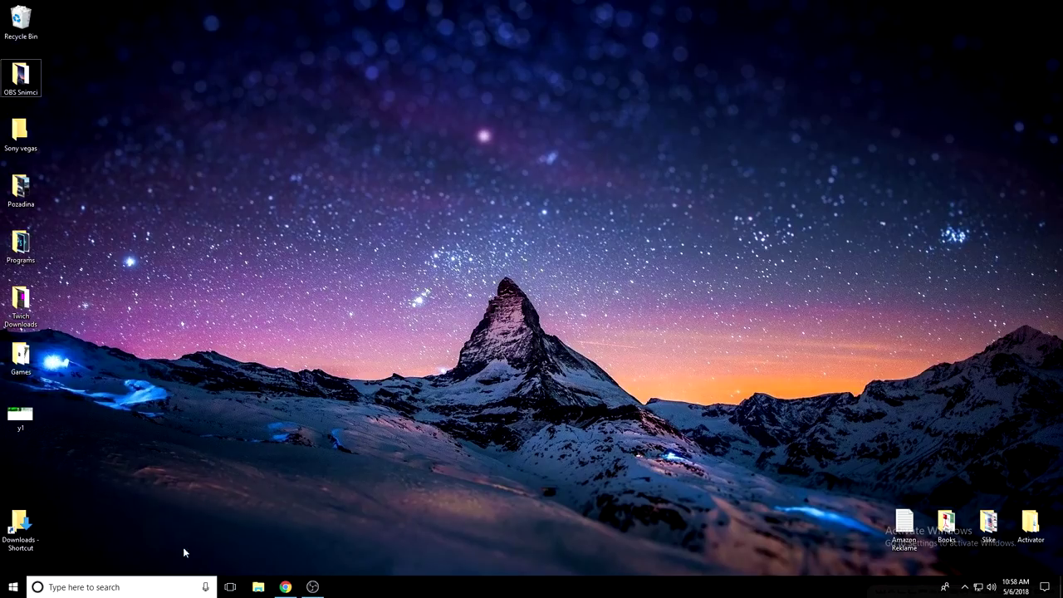
Go from the %appdata% folder up to AppData\Local and open its Temp folder
left_click(133, 586)
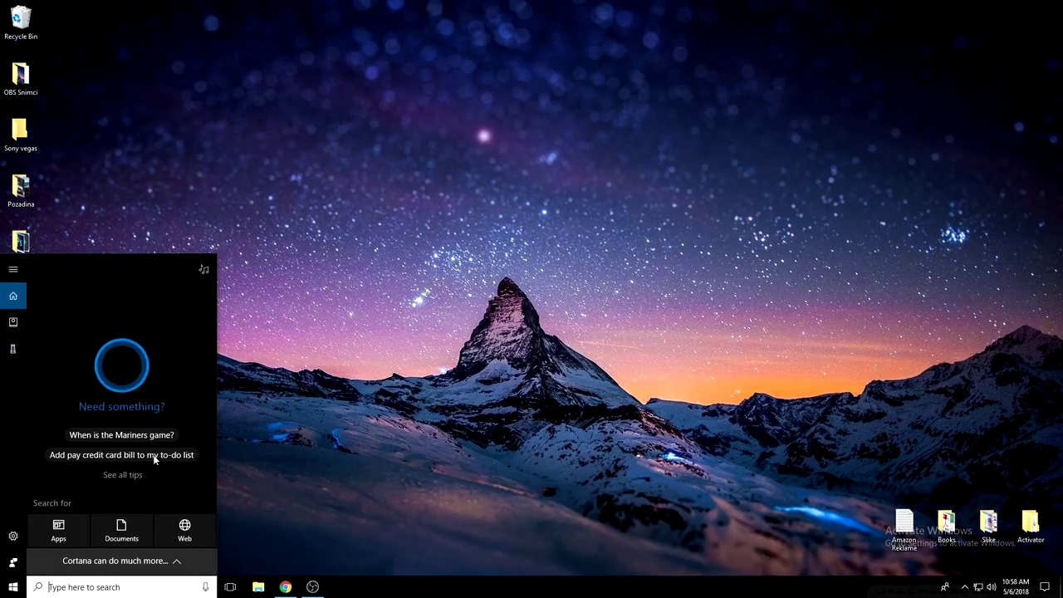
type("%ap")
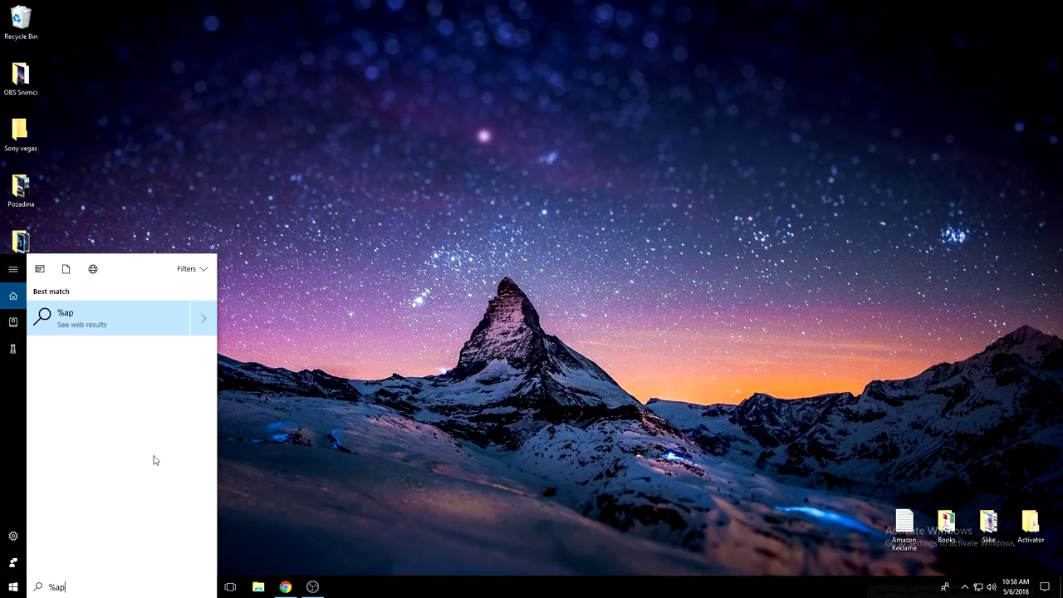
type("pdata%")
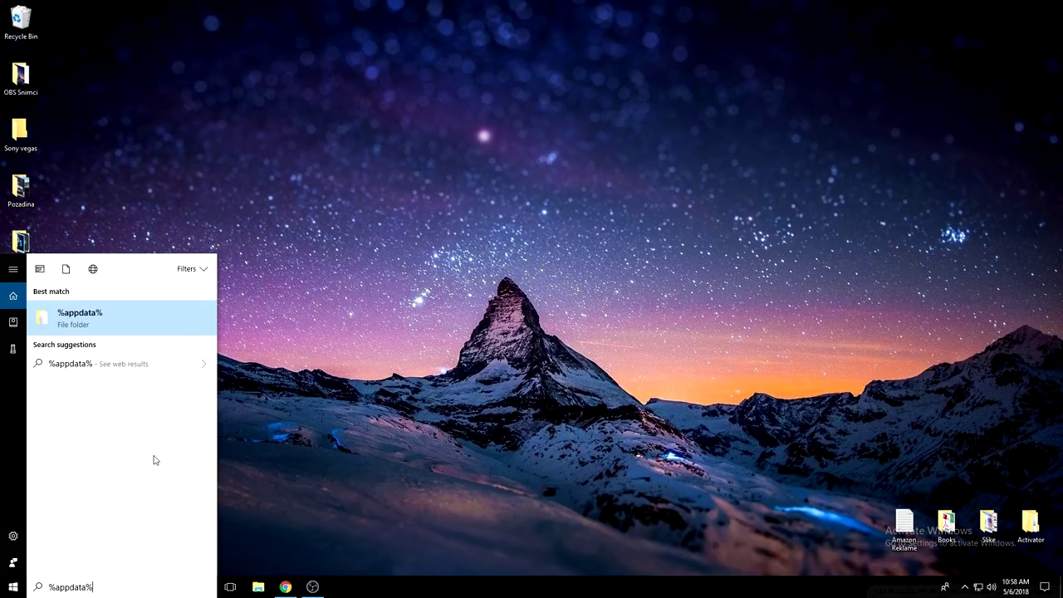
left_click(71, 314)
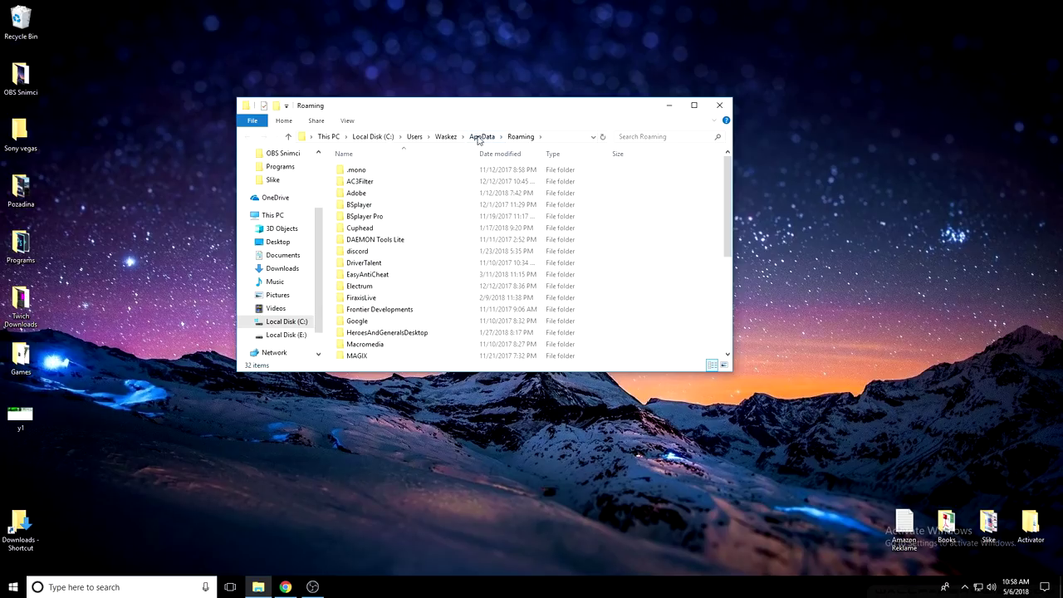
left_click(483, 137)
double_click(402, 172)
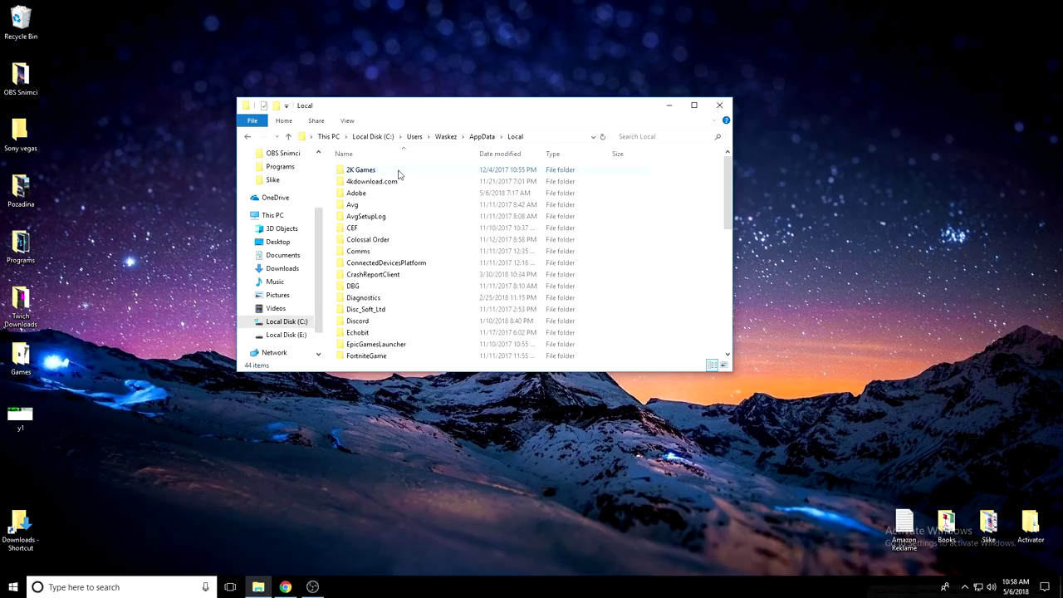
key("t")
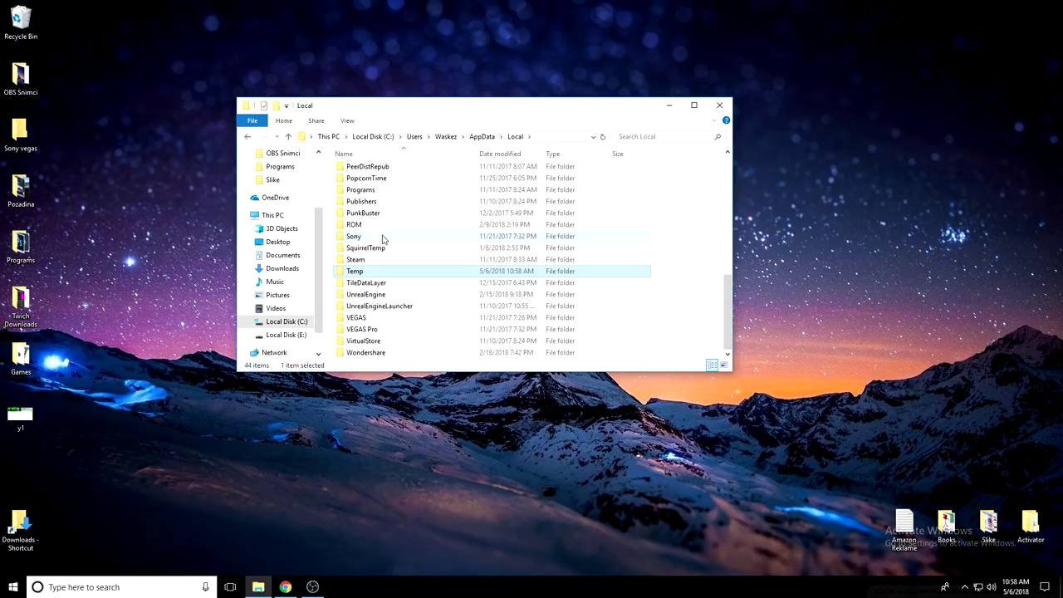
double_click(366, 275)
Select everything in Temp and delete it, skipping all items still in use
left_click(362, 171)
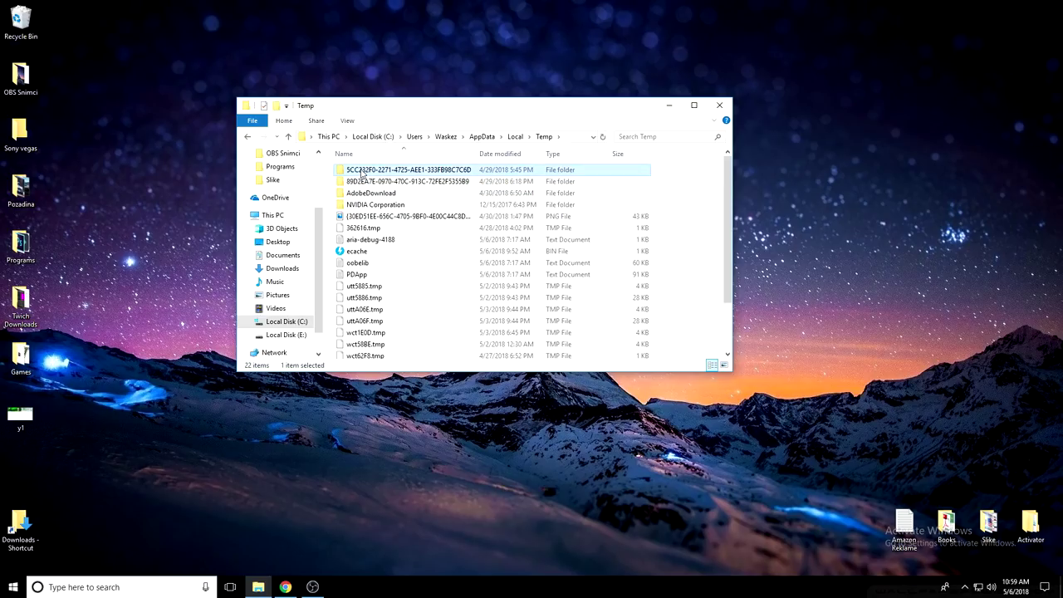
key("ctrl+a")
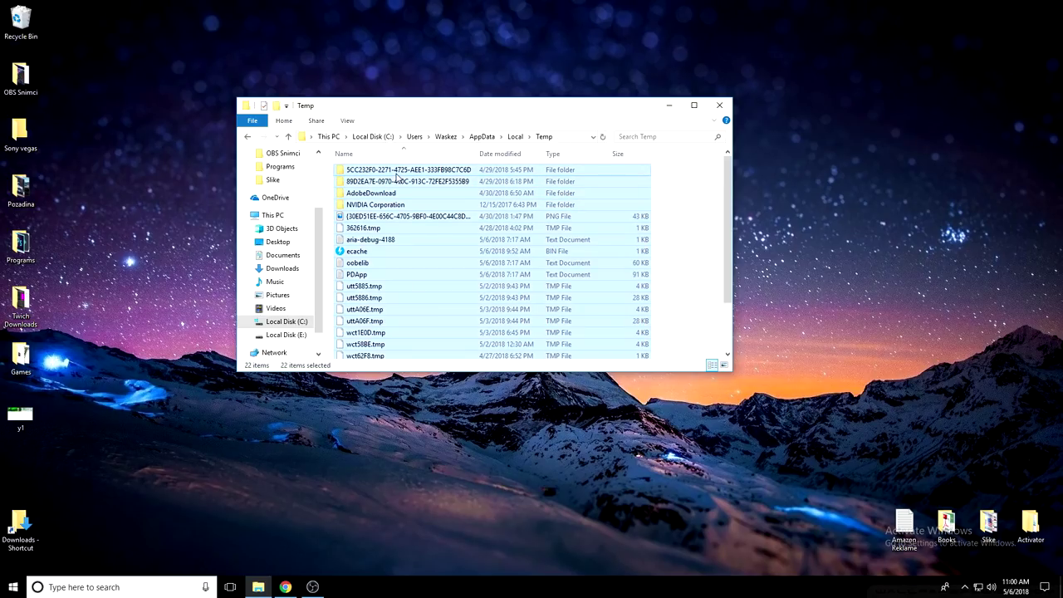
key("Delete")
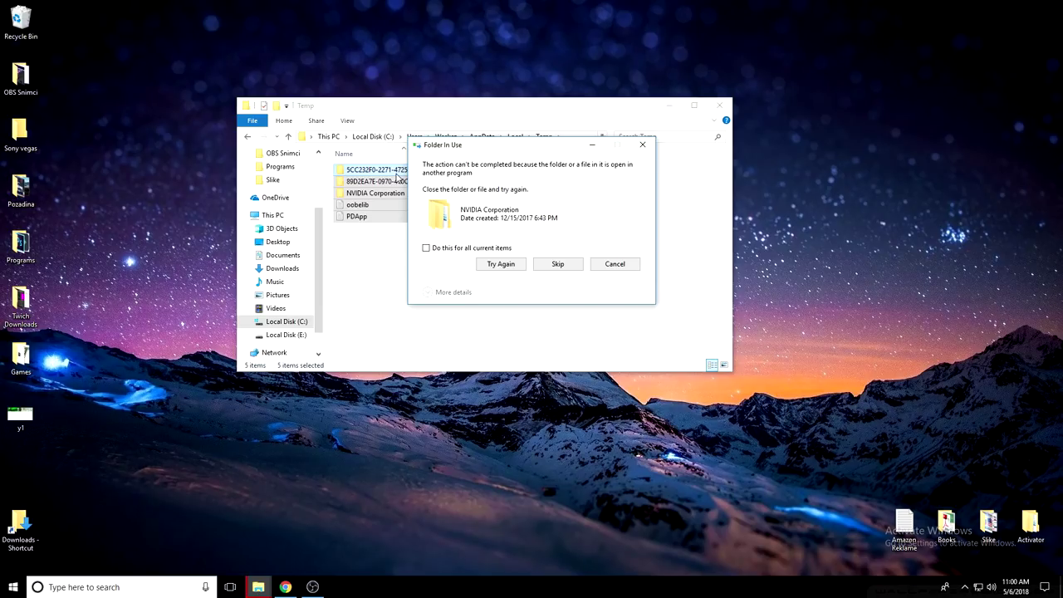
left_click(557, 263)
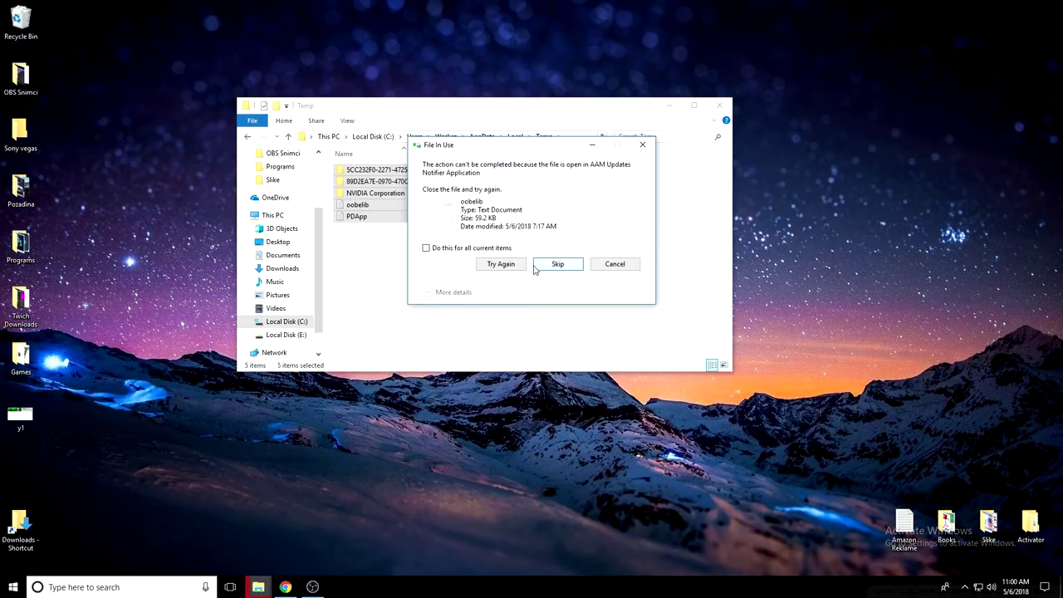
left_click(536, 266)
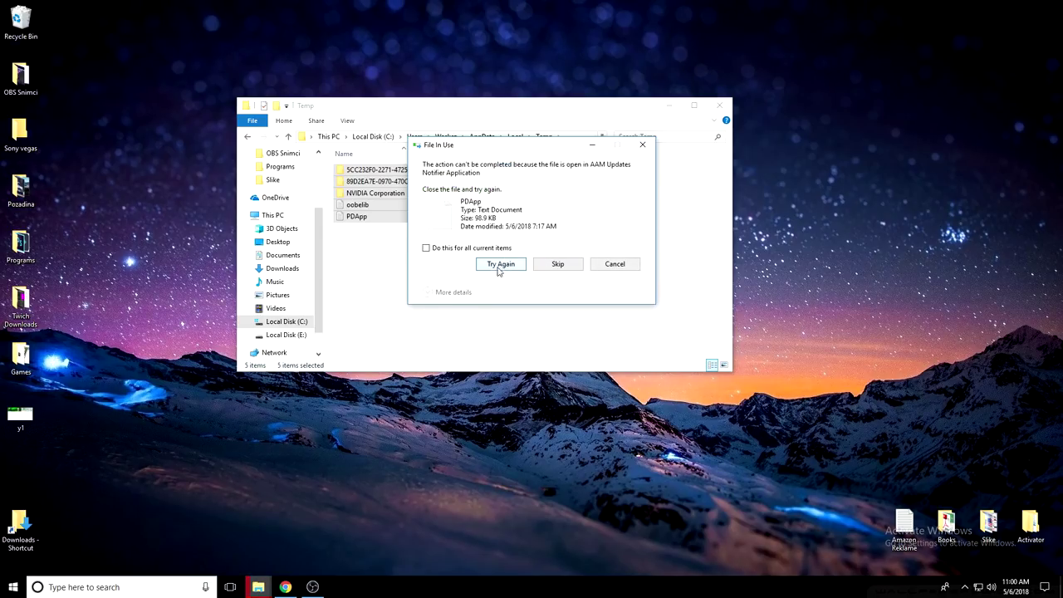
left_click(446, 248)
left_click(560, 263)
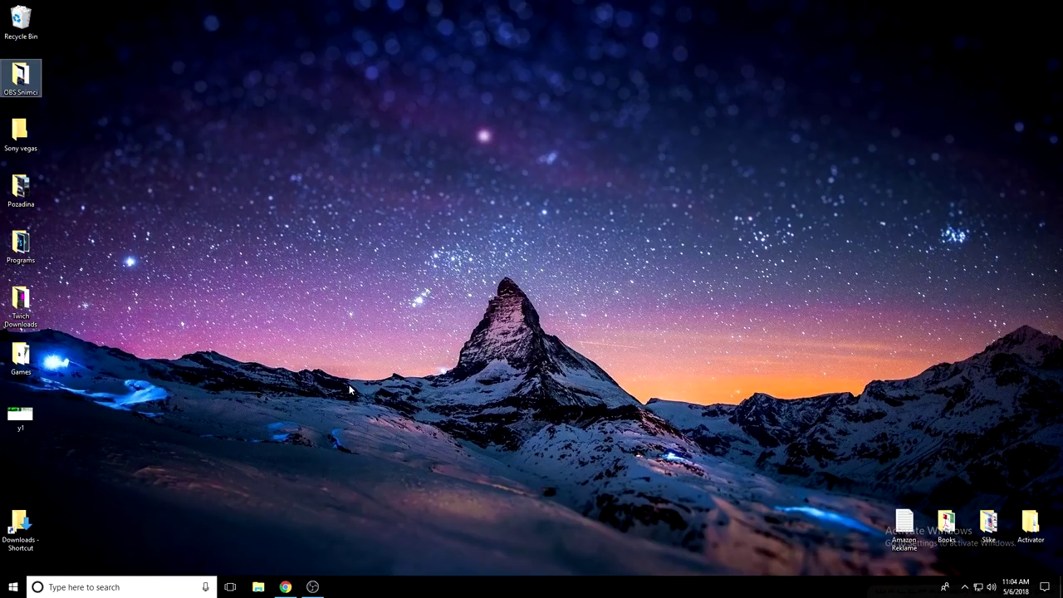
Launch Command Prompt via the 'command' search and run ipconfig /flushdns
left_click(123, 588)
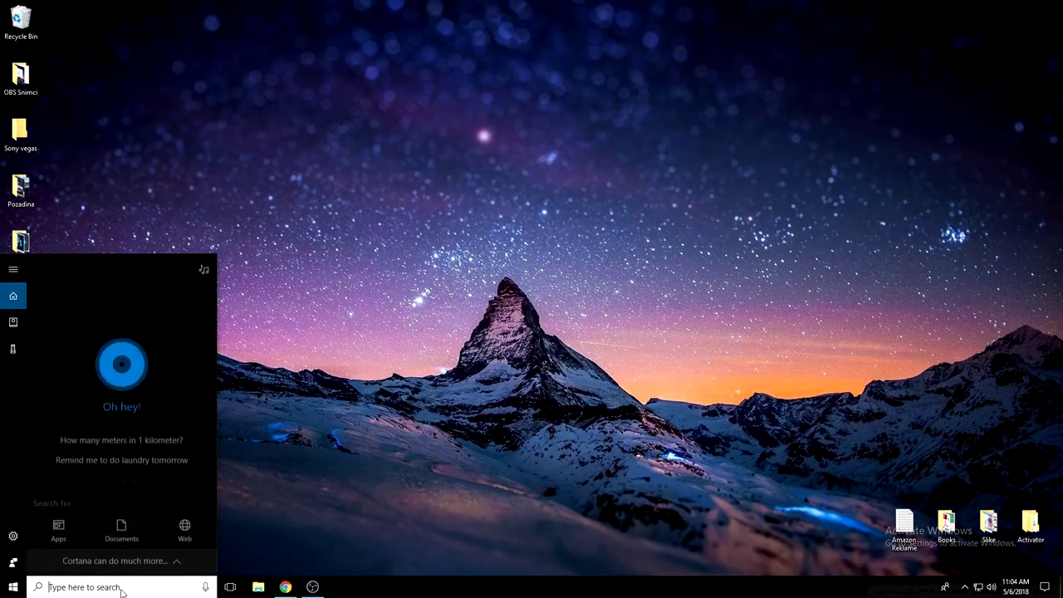
type("command")
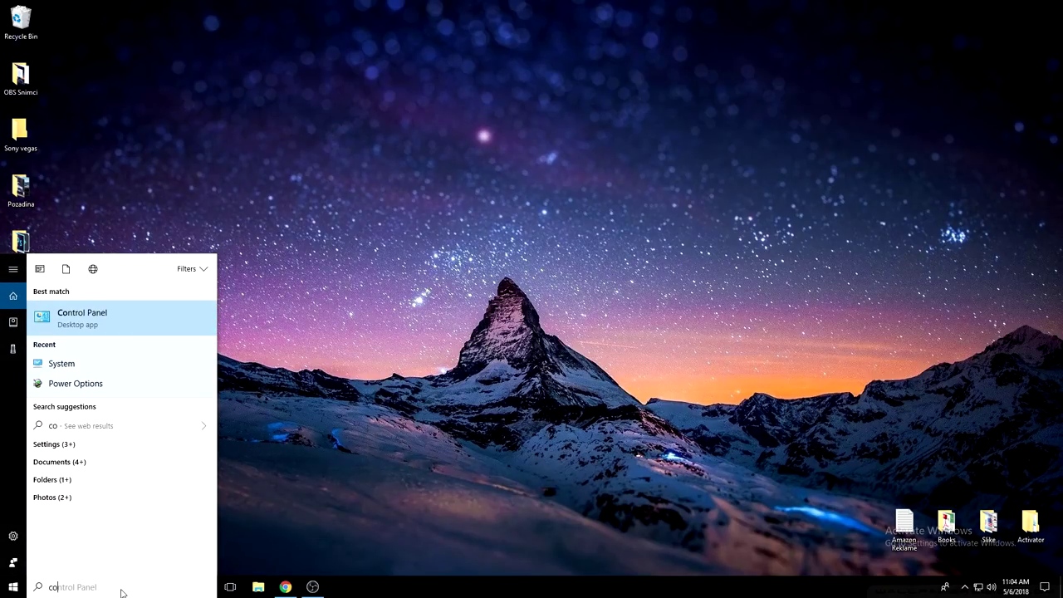
key("Return")
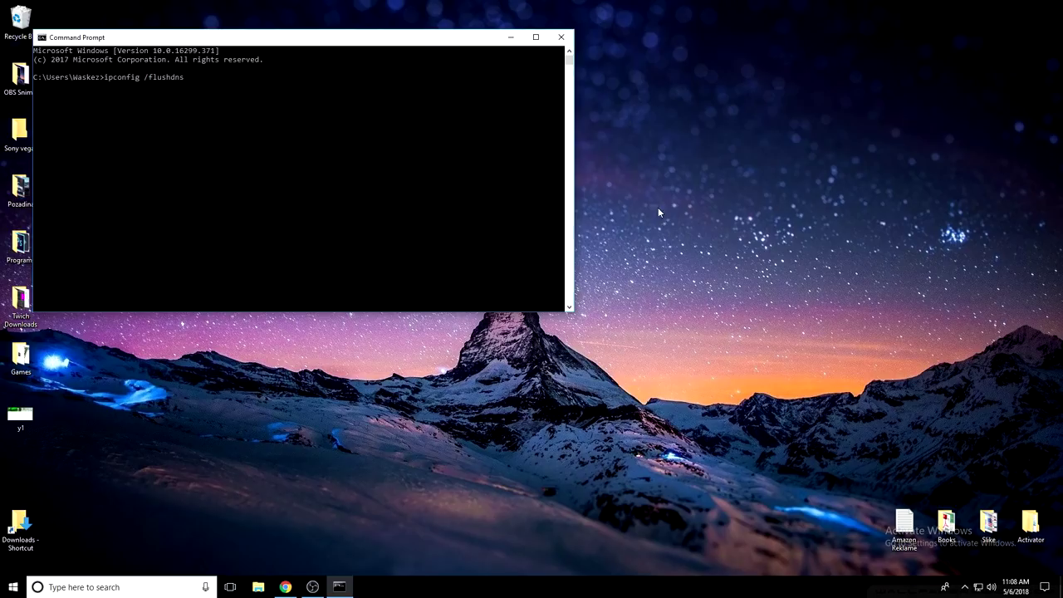
left_click(142, 78)
key("Return")
key("Return")
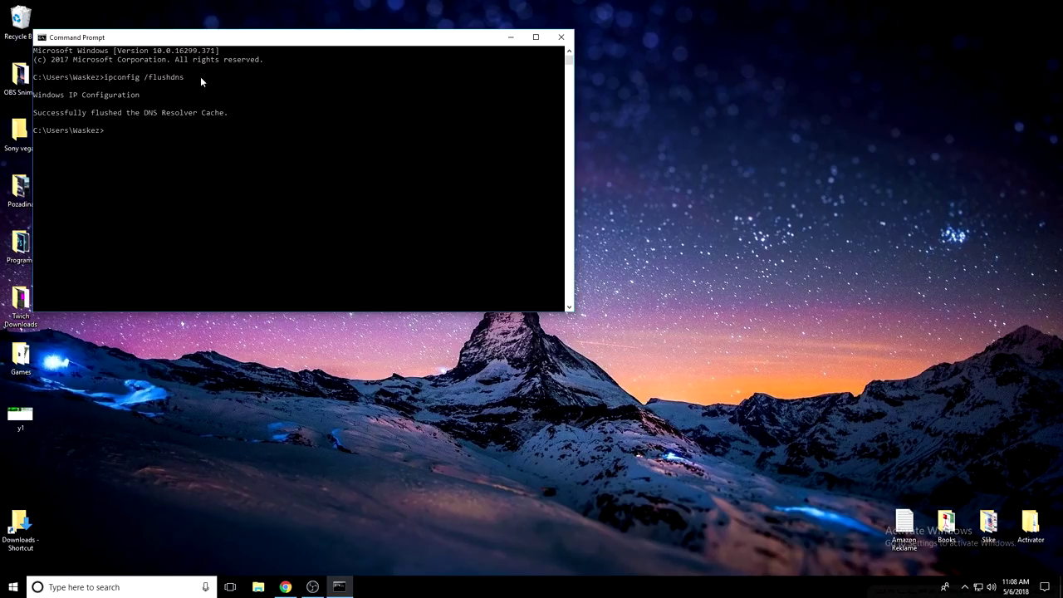
Restore the OBS Studio window showing the Recording1920x1080p scene with its capture sources
left_click(312, 587)
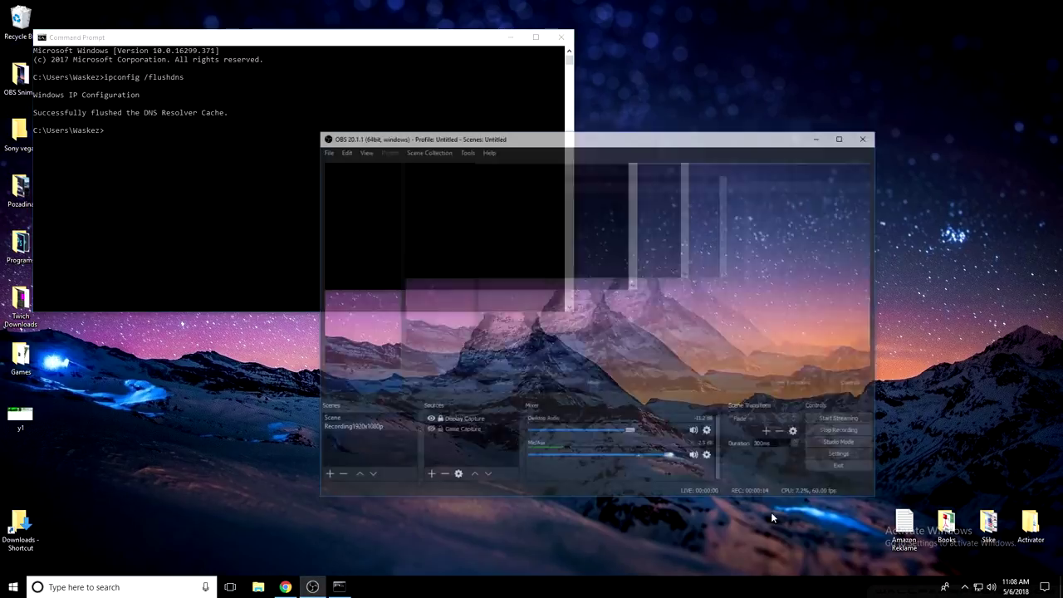